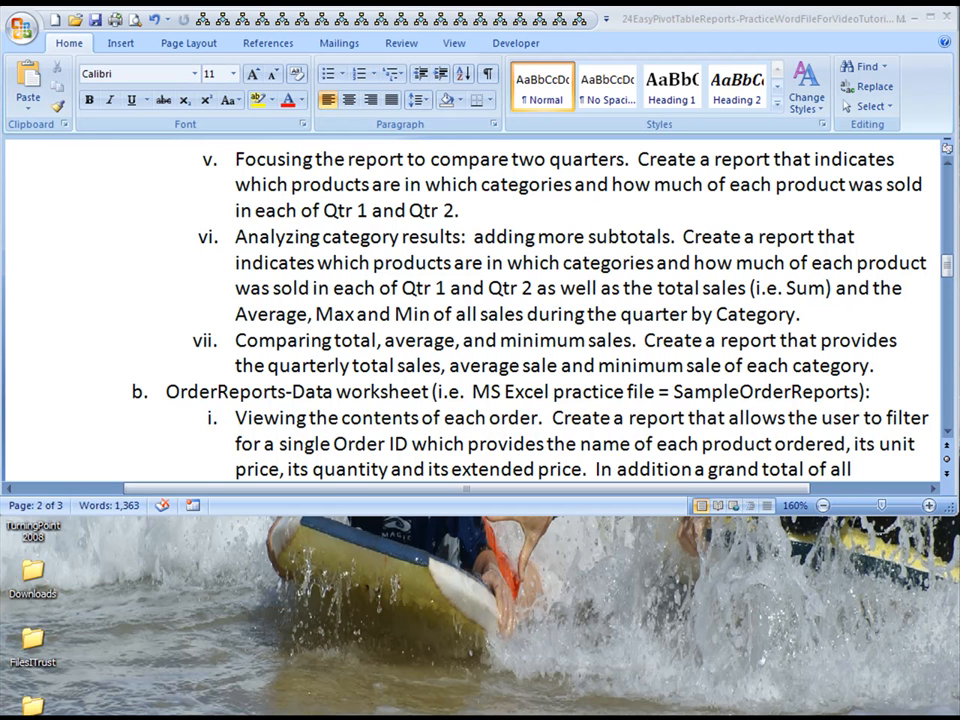
Step: Insert a PivotTable from the ProductSales-Data range onto a new worksheet
{"action": "key", "text": "alt+Tab"}
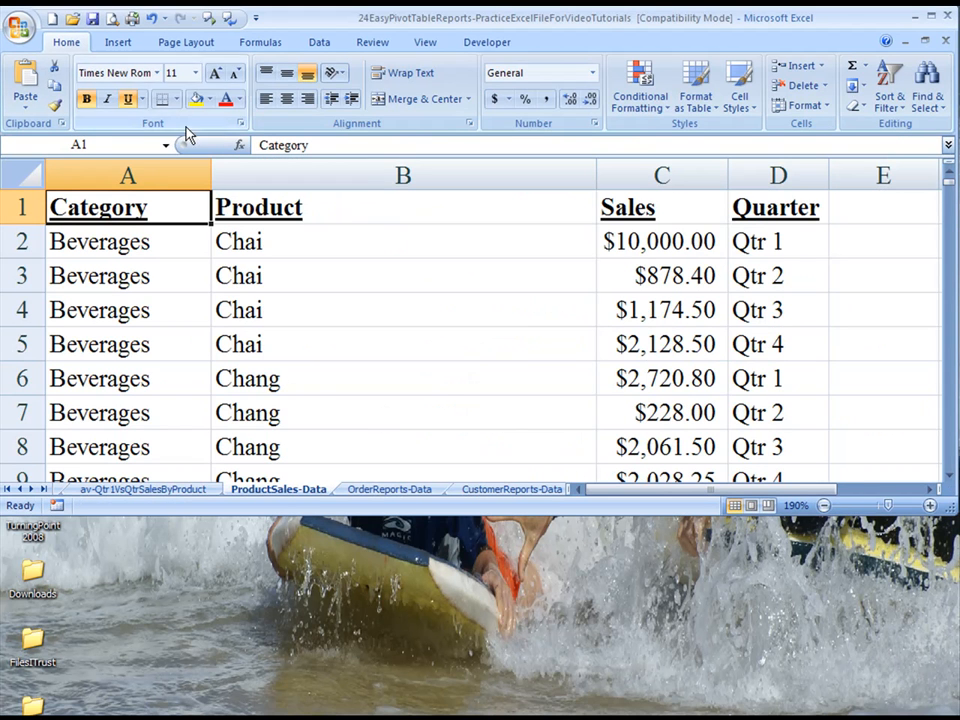
{"action": "left_click", "coordinate": [118, 43]}
{"action": "left_click", "coordinate": [30, 85]}
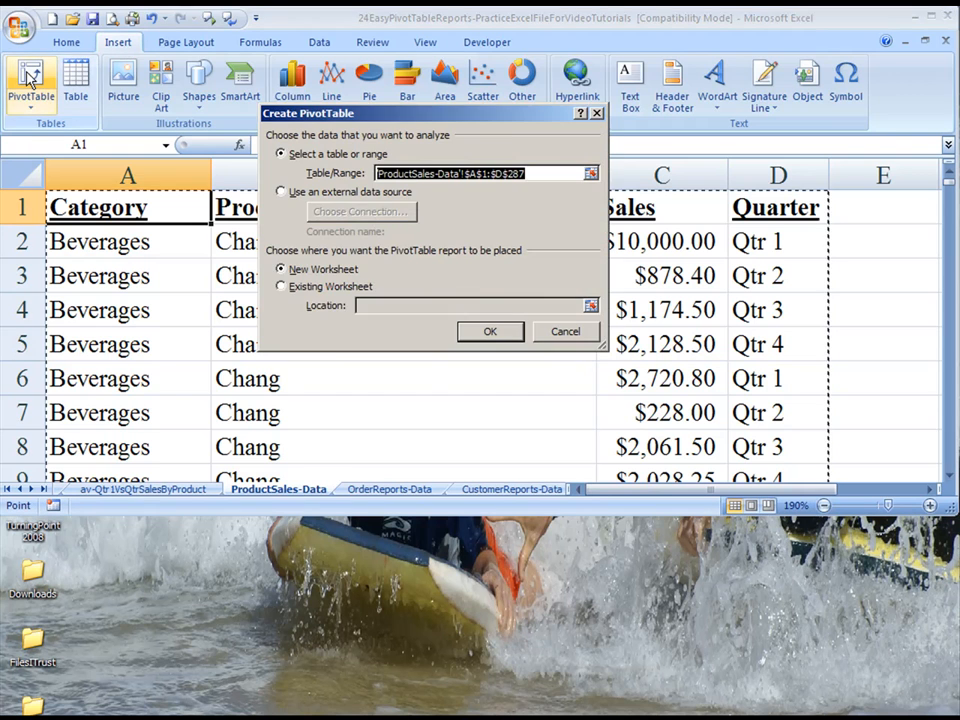
{"action": "left_click", "coordinate": [490, 331]}
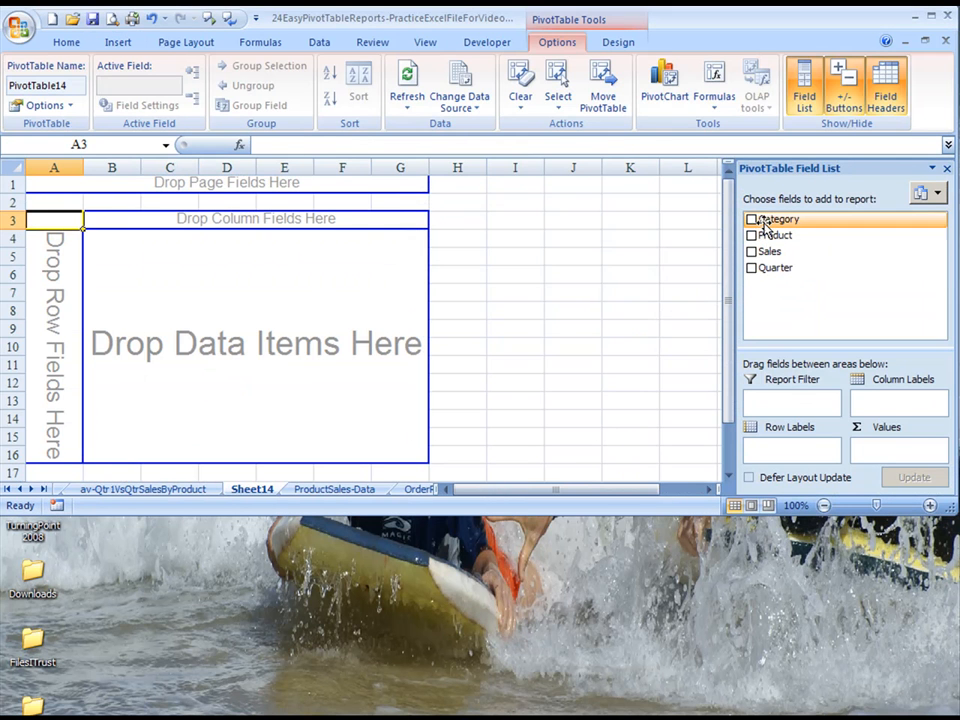
Step: Put Category and Product in rows, Sum of Sales in values, Quarter across columns
{"action": "left_click_drag", "start_coordinate": [778, 219], "coordinate": [775, 445]}
{"action": "left_click_drag", "start_coordinate": [775, 235], "coordinate": [778, 450]}
{"action": "left_click_drag", "start_coordinate": [769, 251], "coordinate": [878, 448]}
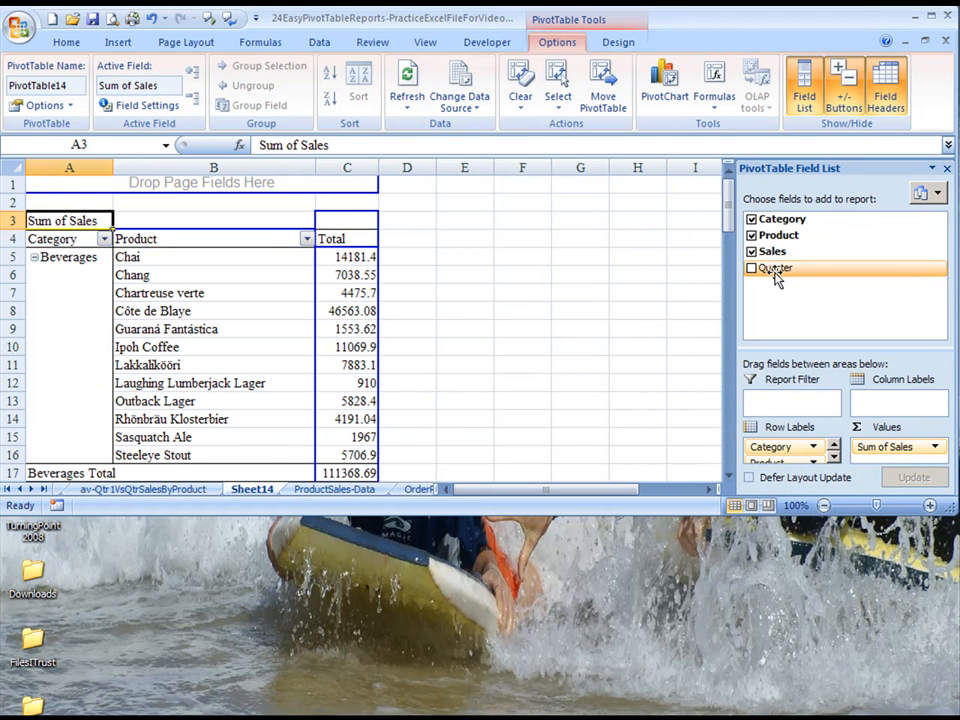
{"action": "left_click_drag", "start_coordinate": [778, 268], "coordinate": [895, 400]}
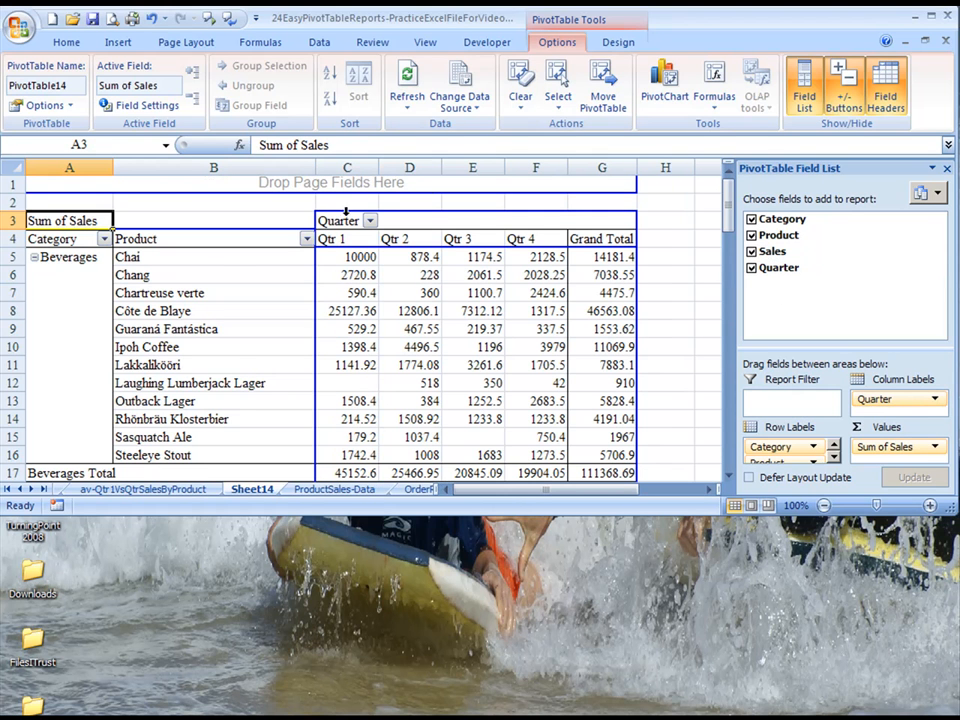
Step: Filter the Quarter columns to show only Qtr 1 and Qtr 2
{"action": "left_click", "coordinate": [370, 222]}
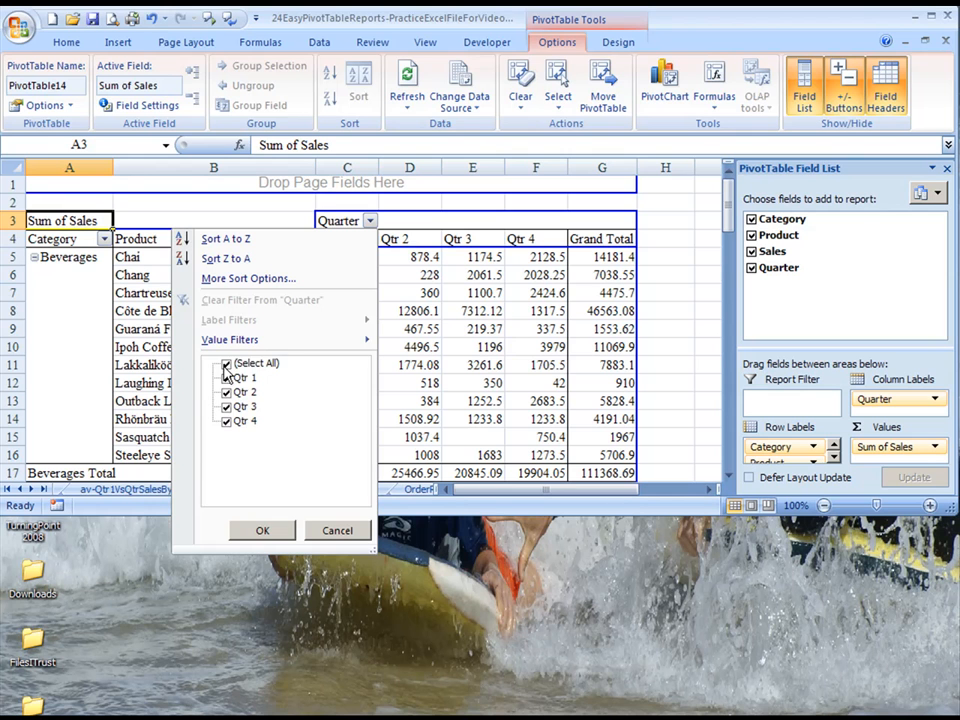
{"action": "left_click", "coordinate": [226, 364]}
{"action": "left_click", "coordinate": [226, 393]}
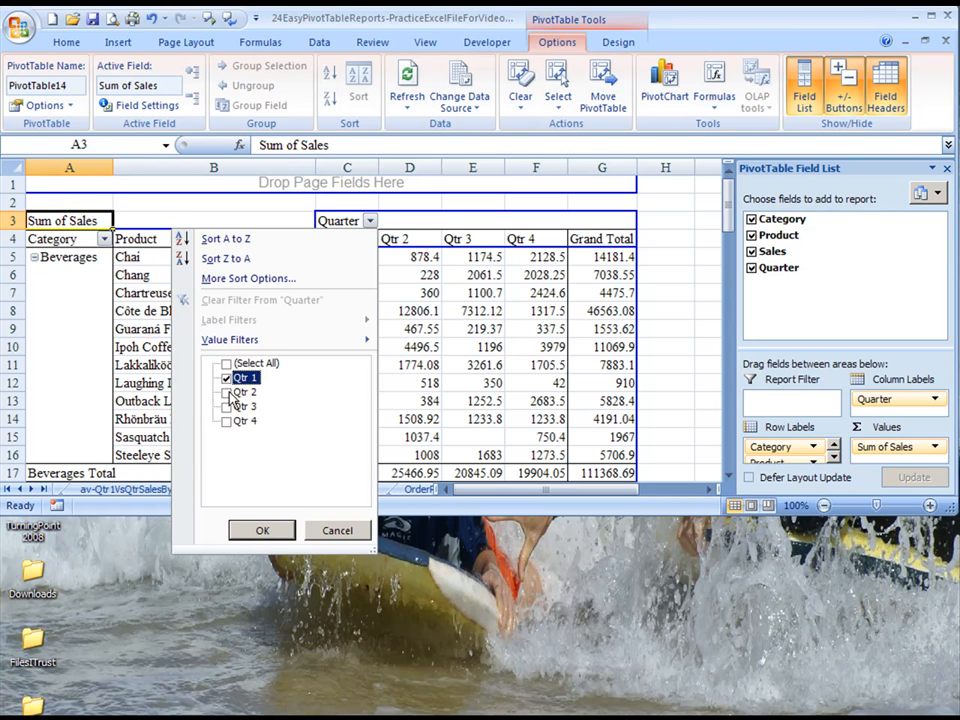
{"action": "left_click", "coordinate": [262, 530]}
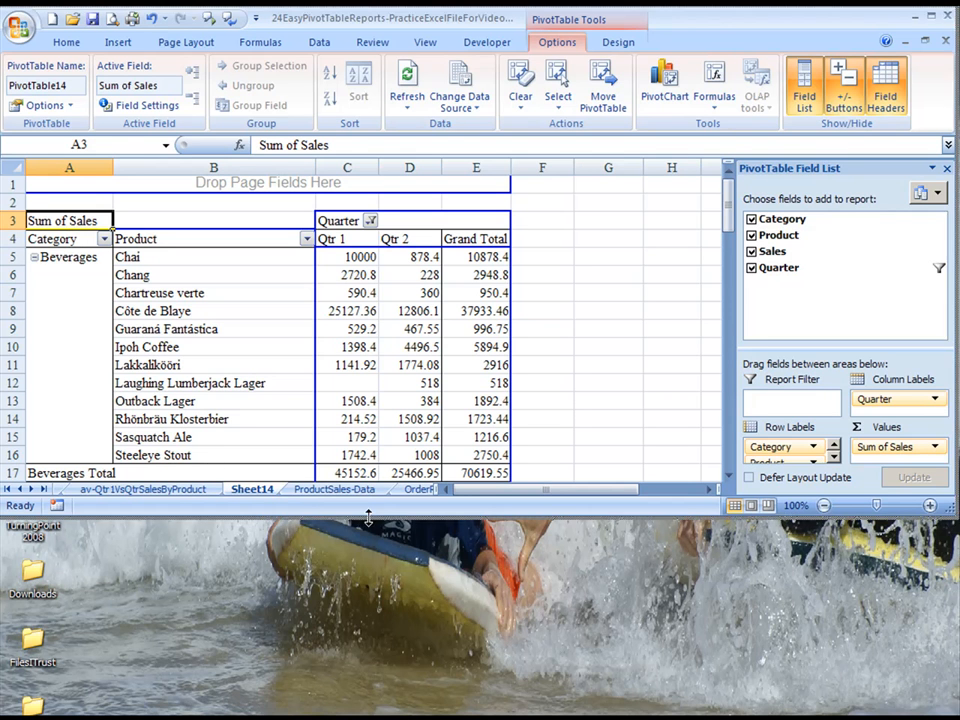
Step: Enlarge the Excel window downward to show more PivotTable rows
{"action": "left_click_drag", "start_coordinate": [368, 515], "coordinate": [368, 568]}
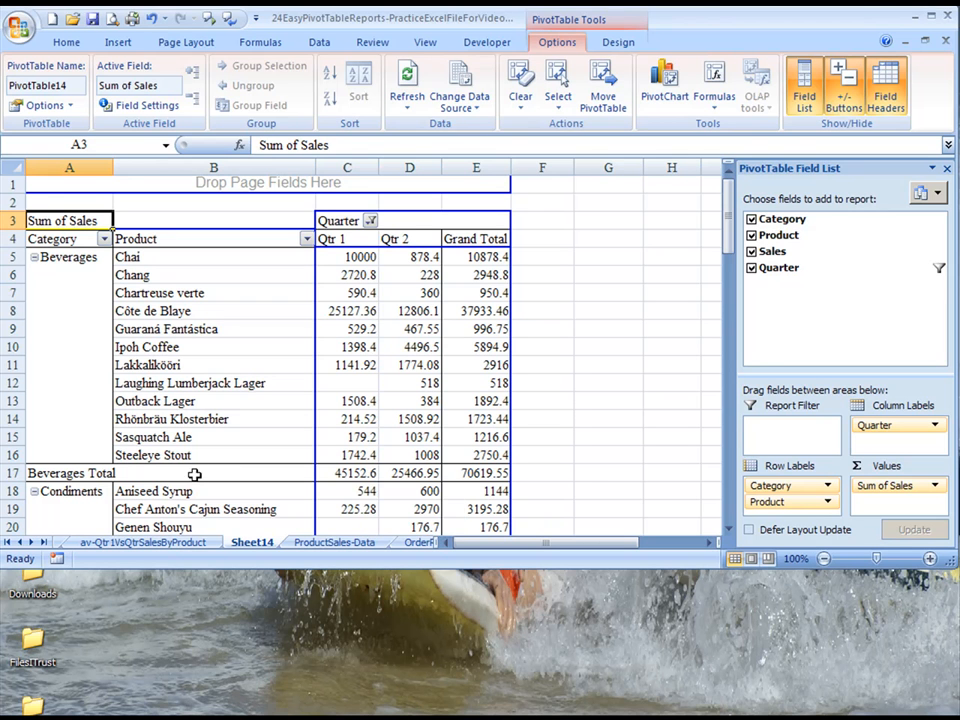
Step: Set the Category field to custom subtotals using Sum, Average, Max and Min
{"action": "double_click", "coordinate": [72, 244]}
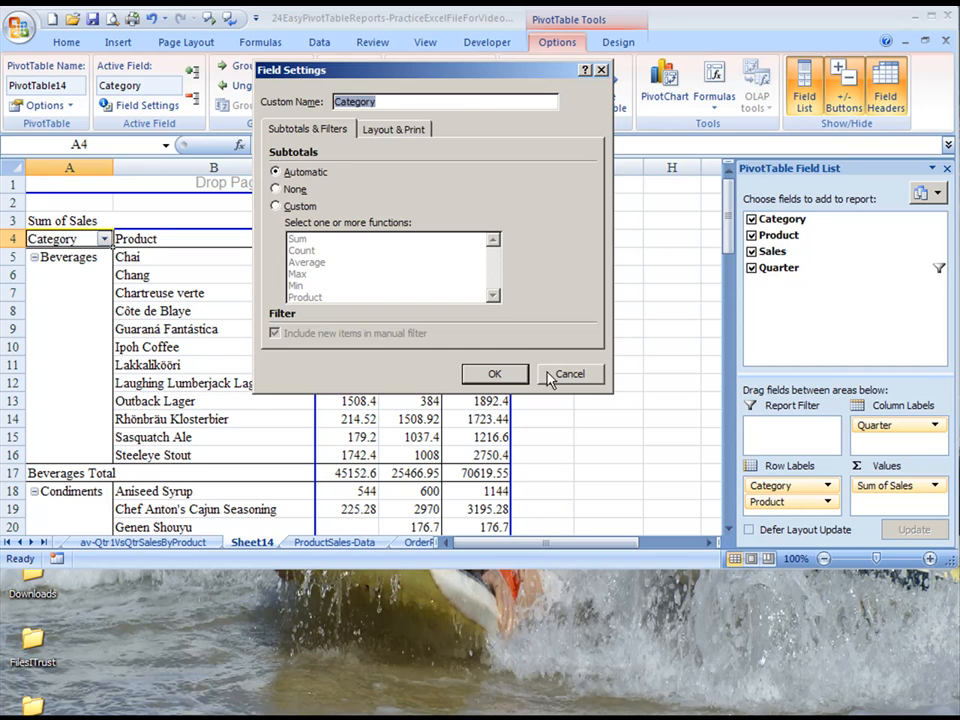
{"action": "left_click", "coordinate": [570, 373]}
{"action": "double_click", "coordinate": [74, 248]}
{"action": "left_click", "coordinate": [276, 207]}
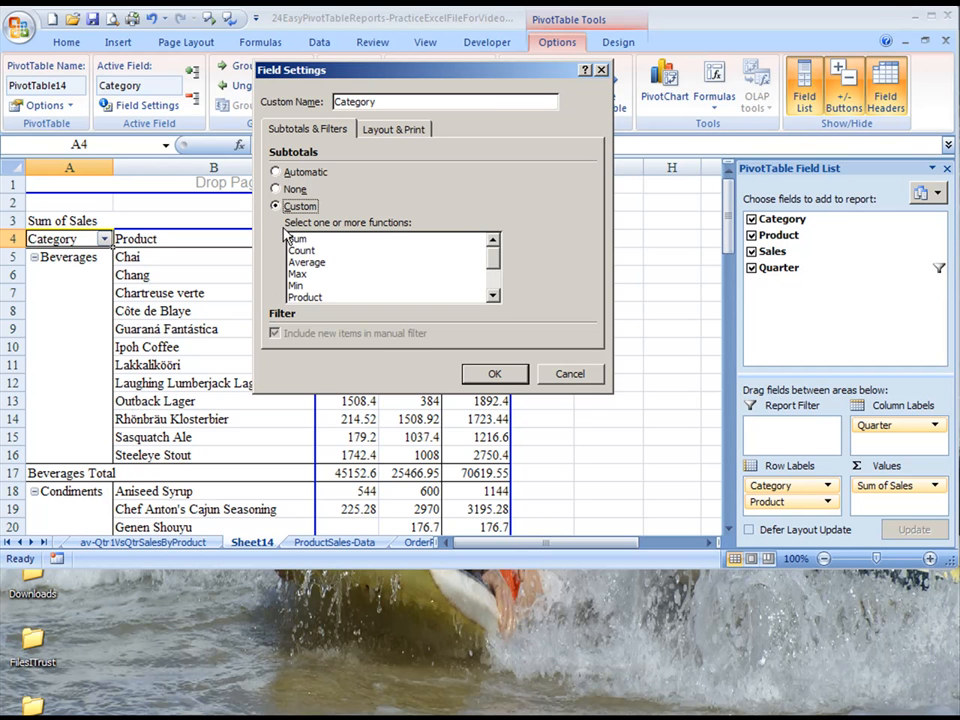
{"action": "left_click", "coordinate": [298, 240]}
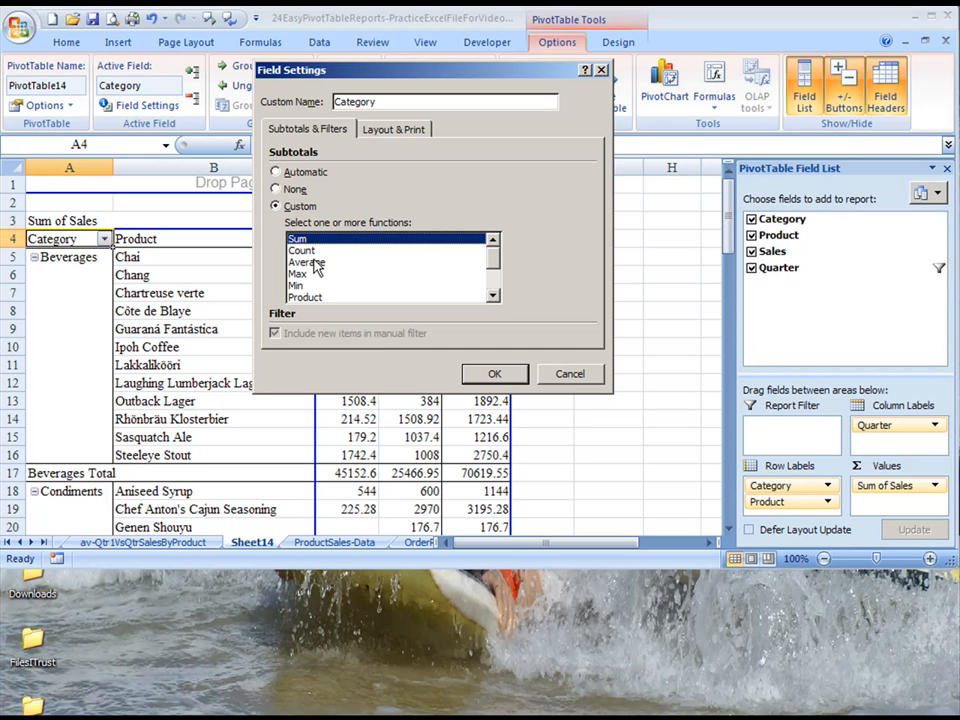
{"action": "left_click", "coordinate": [310, 263], "text": "ctrl"}
{"action": "left_click", "coordinate": [300, 274], "text": "ctrl"}
{"action": "left_click", "coordinate": [370, 286], "text": "ctrl"}
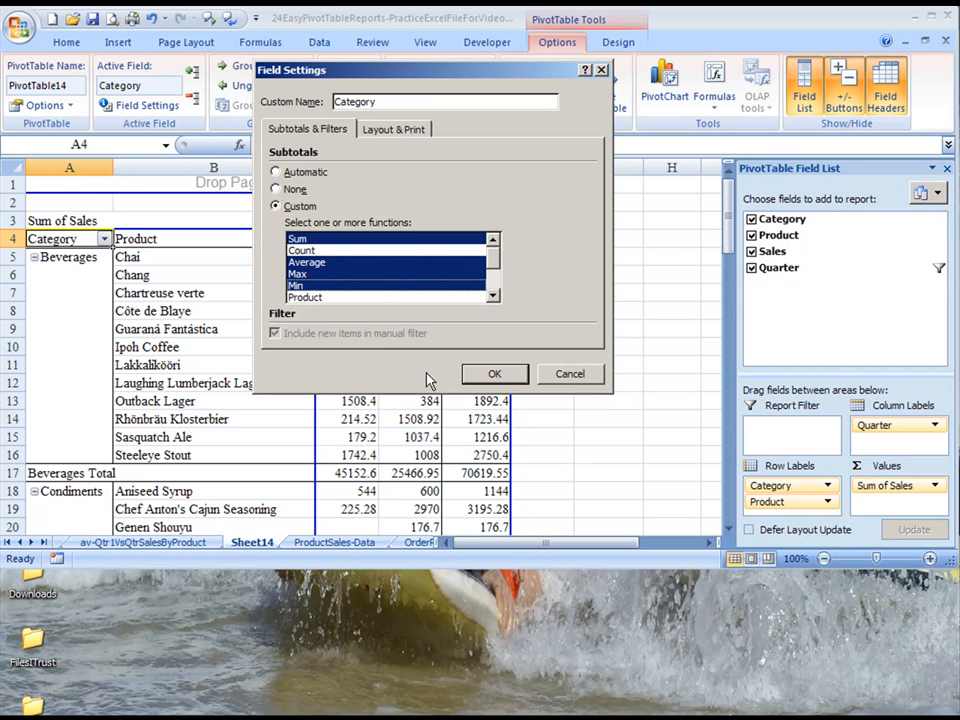
{"action": "left_click", "coordinate": [494, 373]}
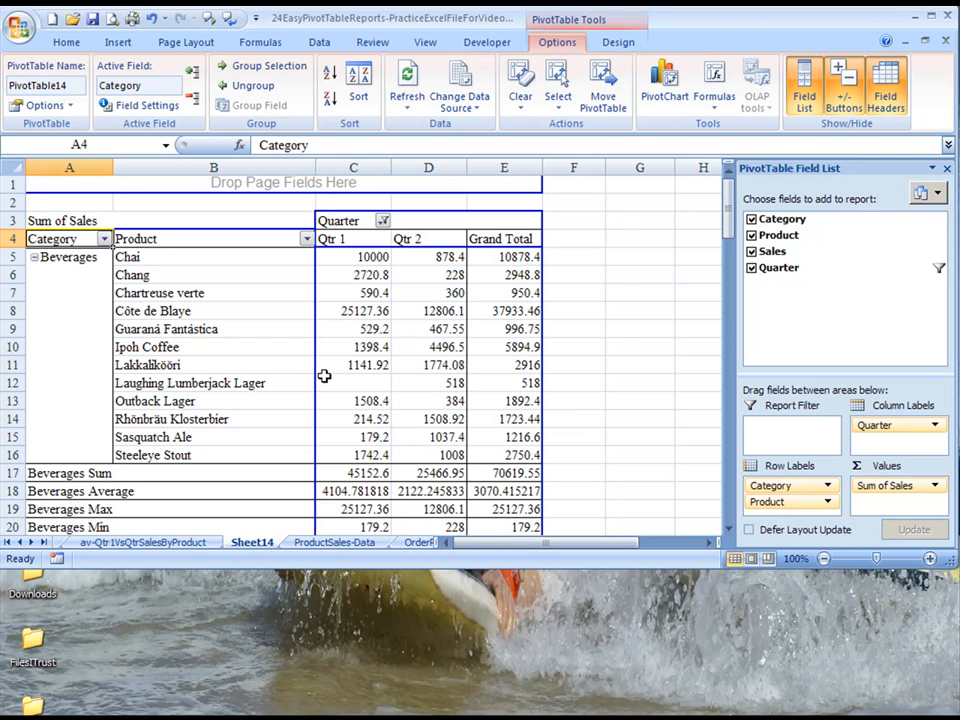
Step: Rename the Sheet14 tab to avi-AvgMaxMinByCategory
{"action": "mouse_move", "coordinate": [352, 383]}
{"action": "right_click", "coordinate": [252, 542]}
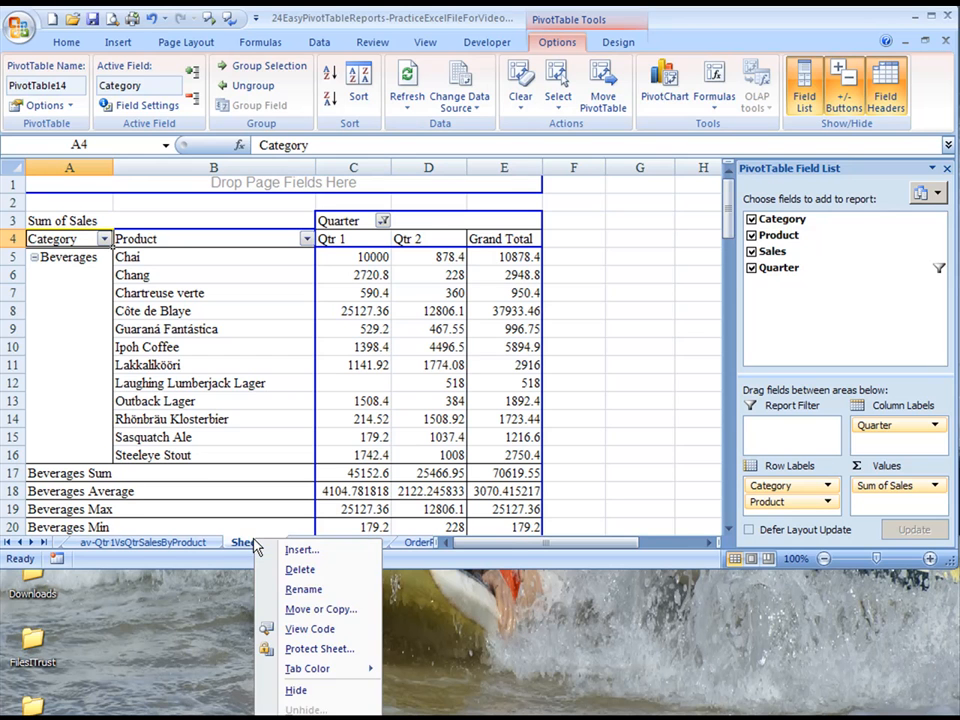
{"action": "left_click", "coordinate": [303, 589]}
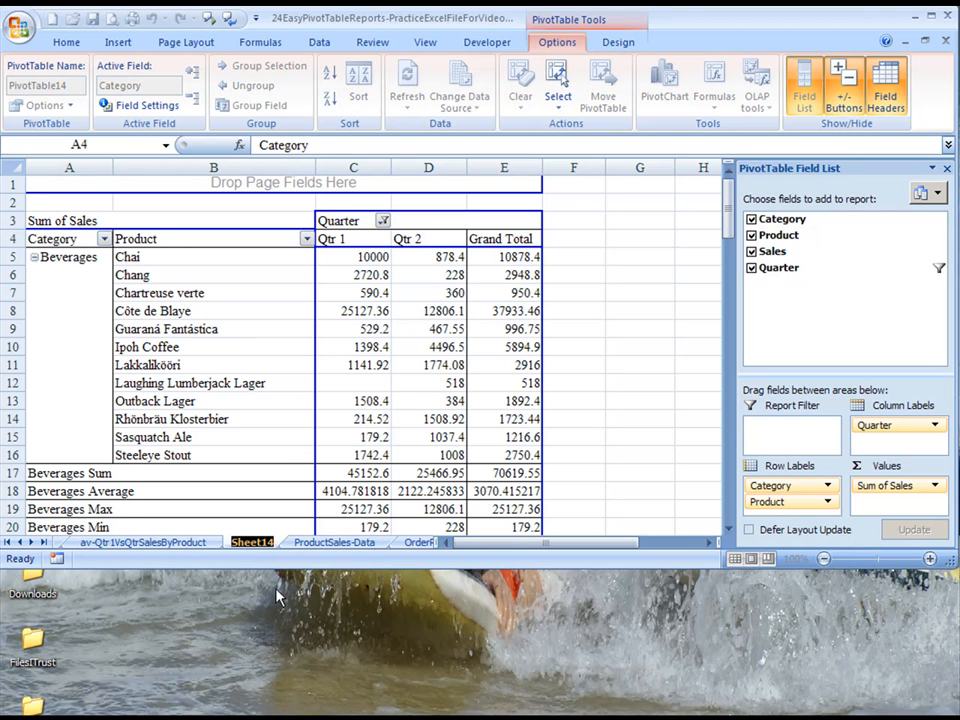
{"action": "type", "text": "a"}
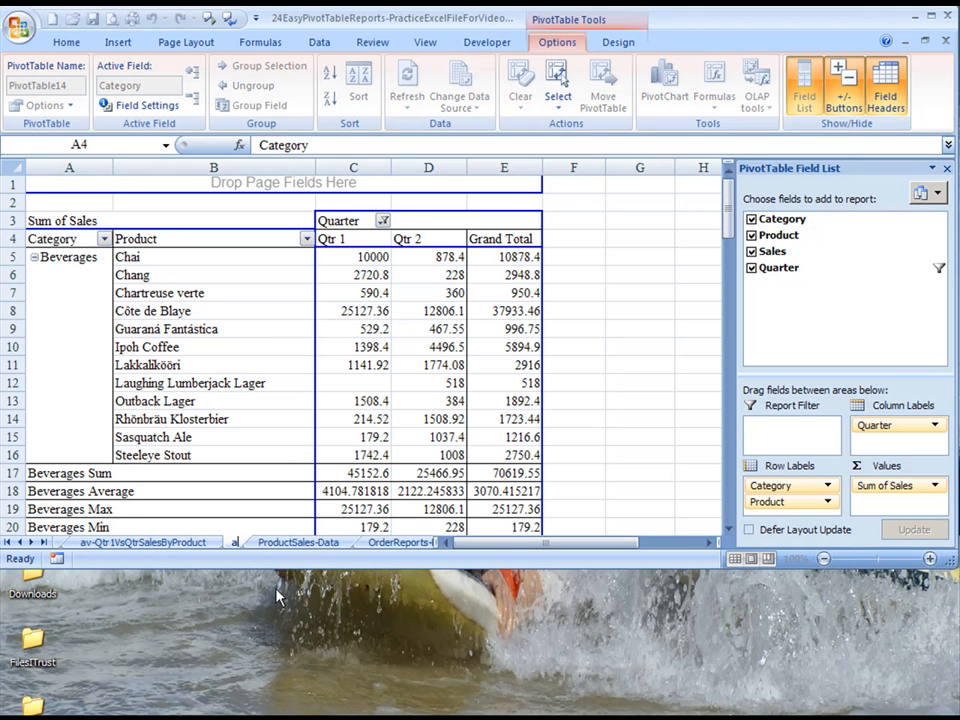
{"action": "type", "text": "vi"}
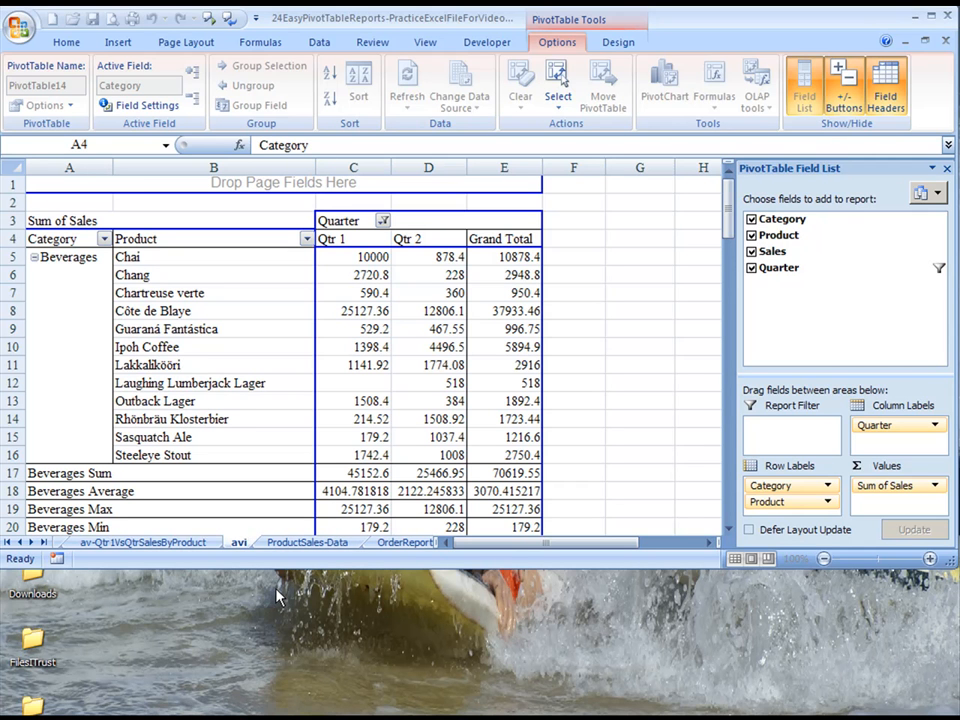
{"action": "type", "text": "-"}
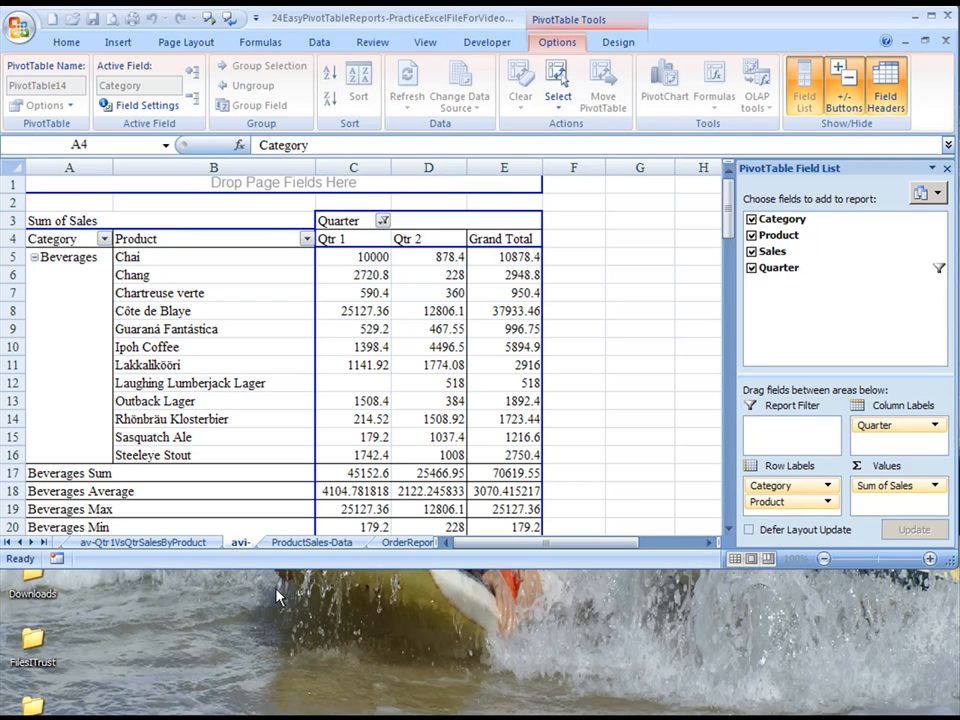
{"action": "type", "text": "Avg"}
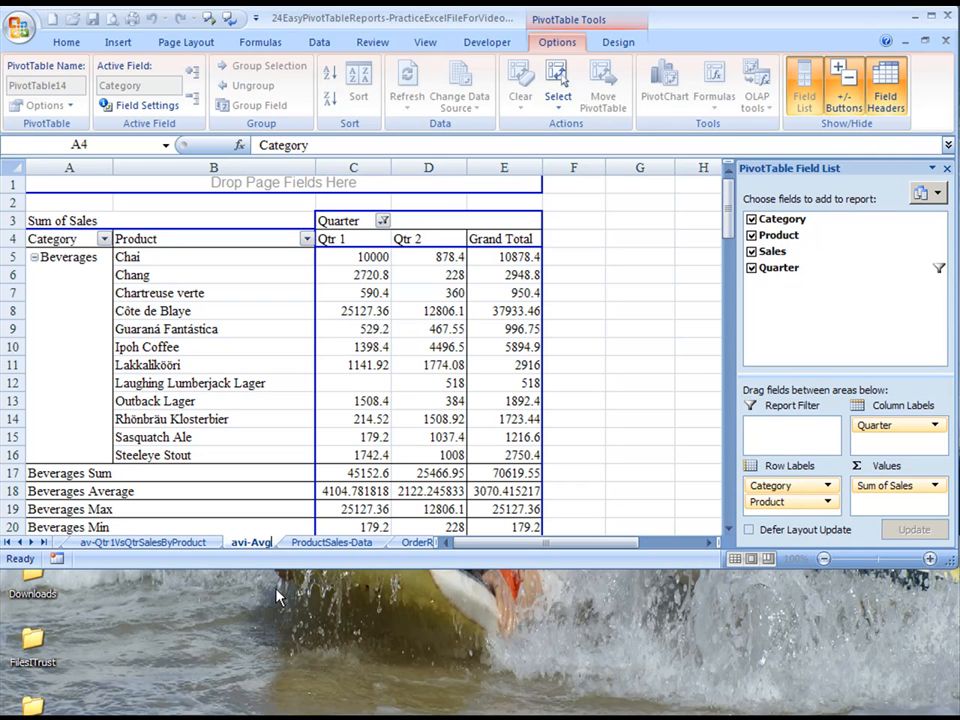
{"action": "type", "text": "MaxM"}
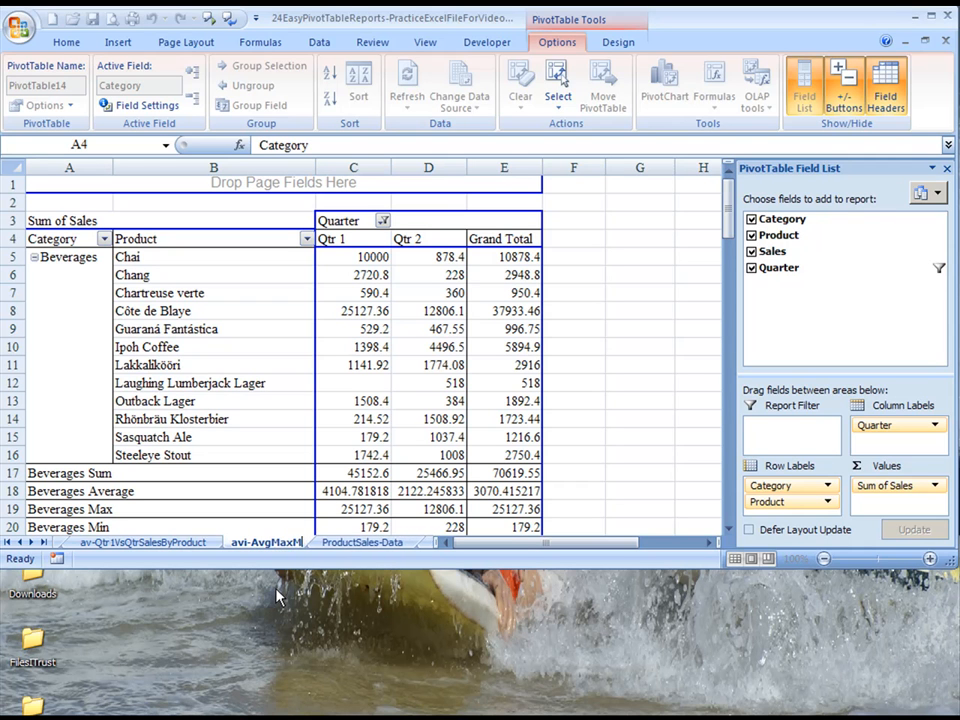
{"action": "type", "text": "inBy"}
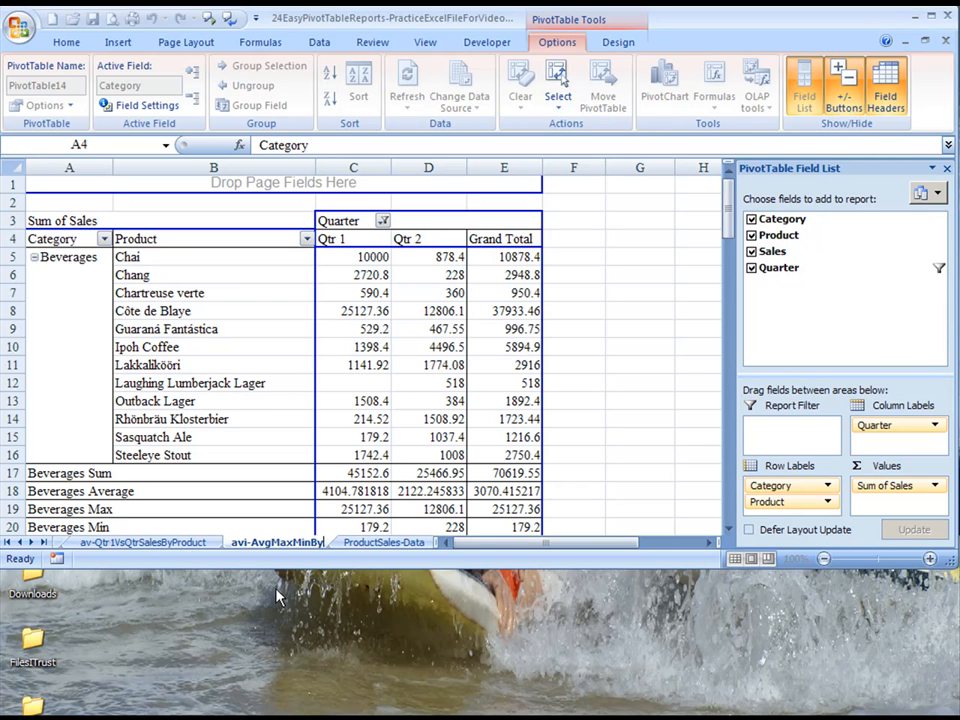
{"action": "type", "text": "Cate"}
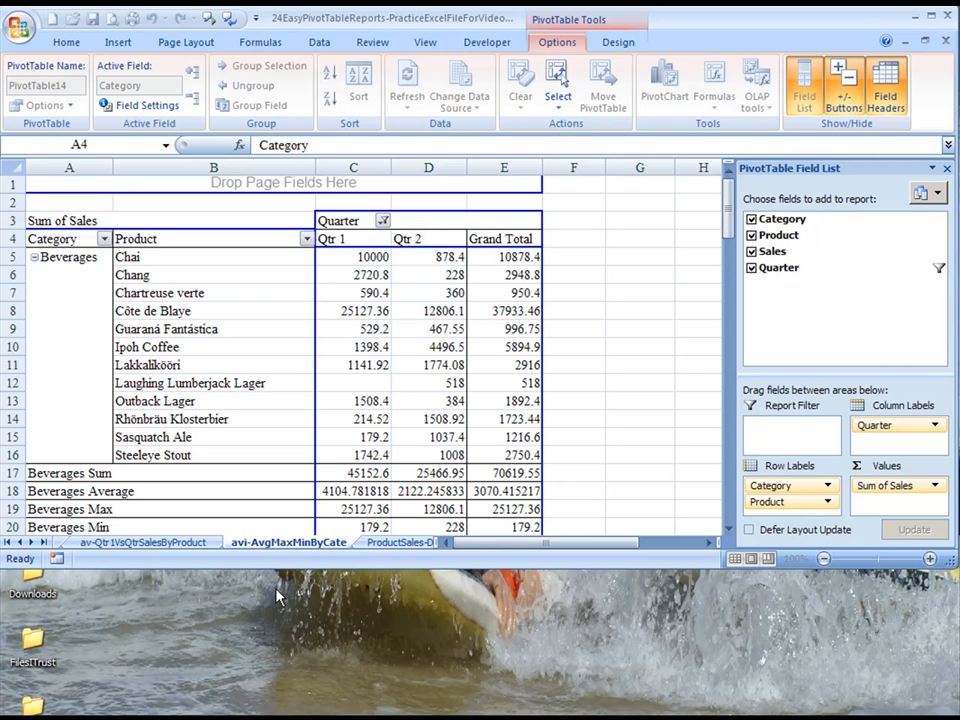
{"action": "type", "text": "gory"}
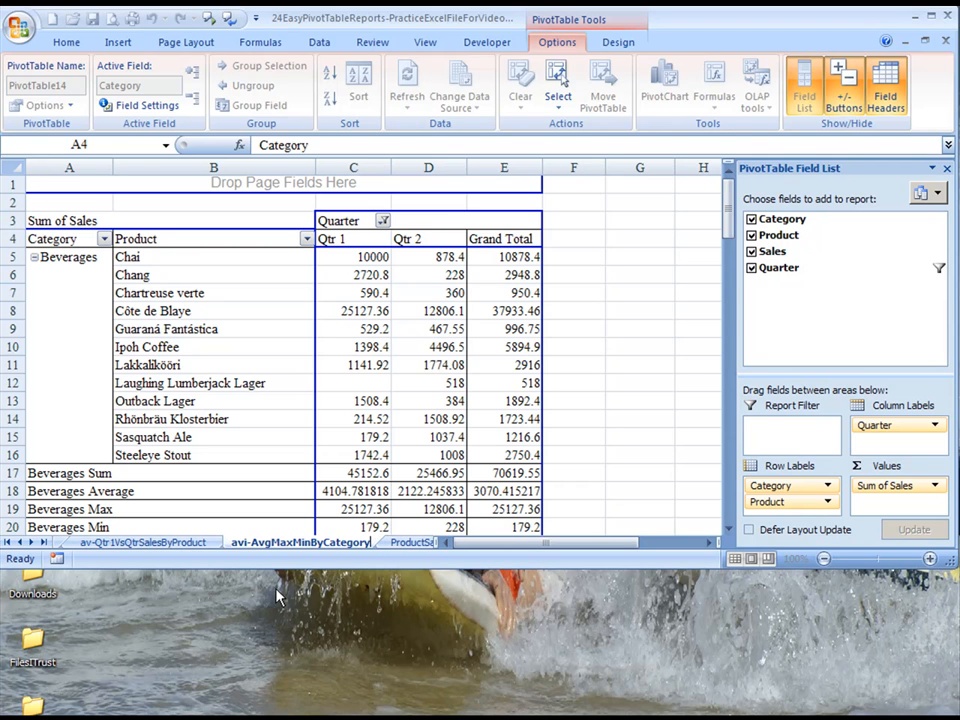
{"action": "key", "text": "Return"}
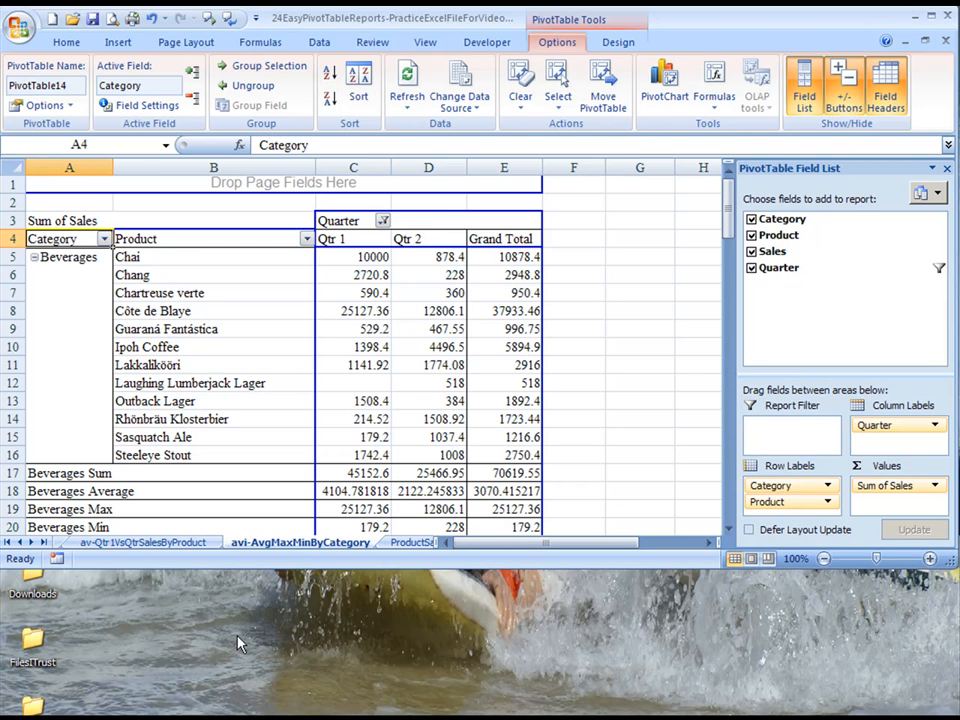